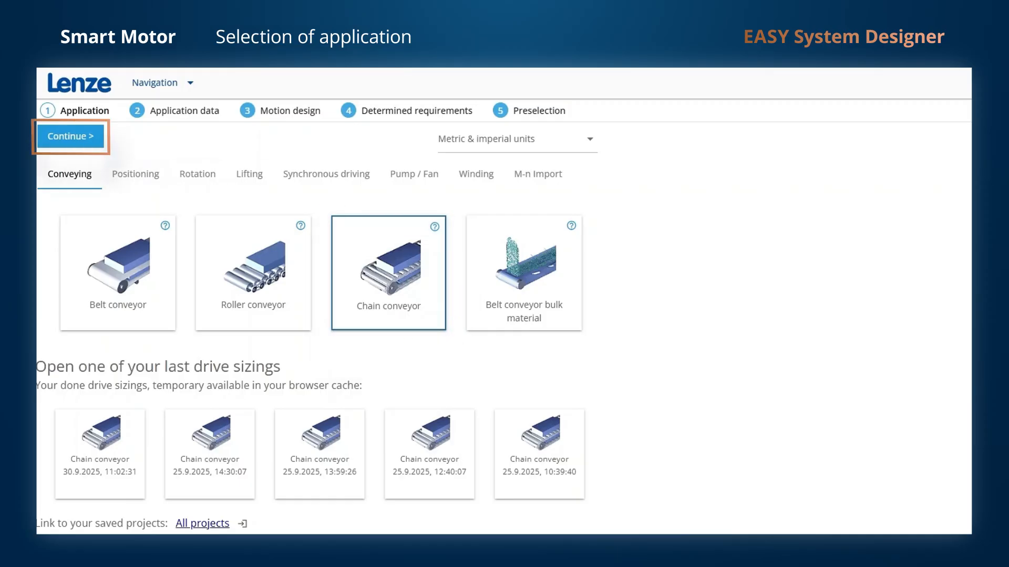
- Continue with the chain conveyor and its application data to the motion design, and switch the motion type to Smartmotor, discarding the current entries
left_click(80, 137)
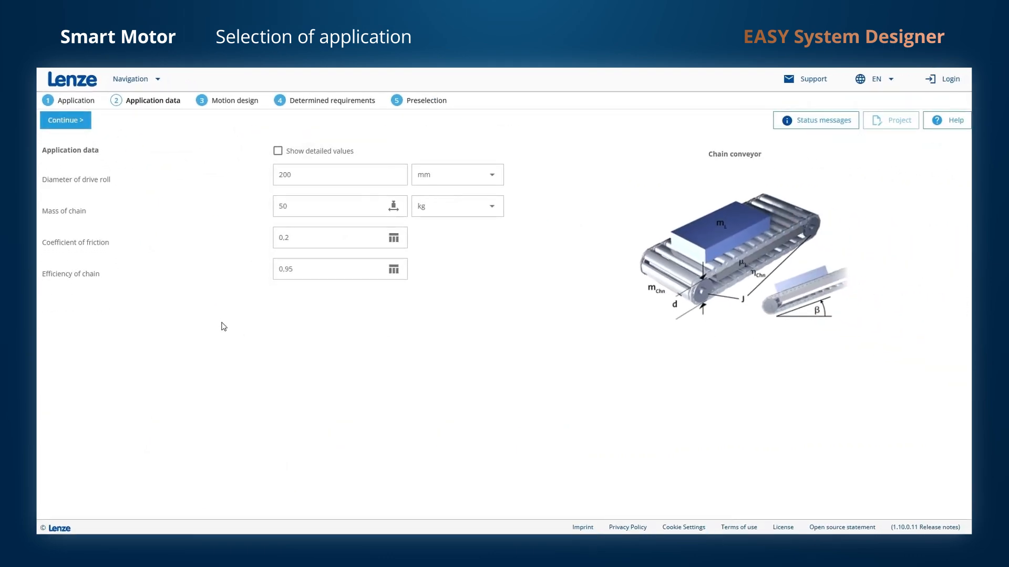
left_click(72, 123)
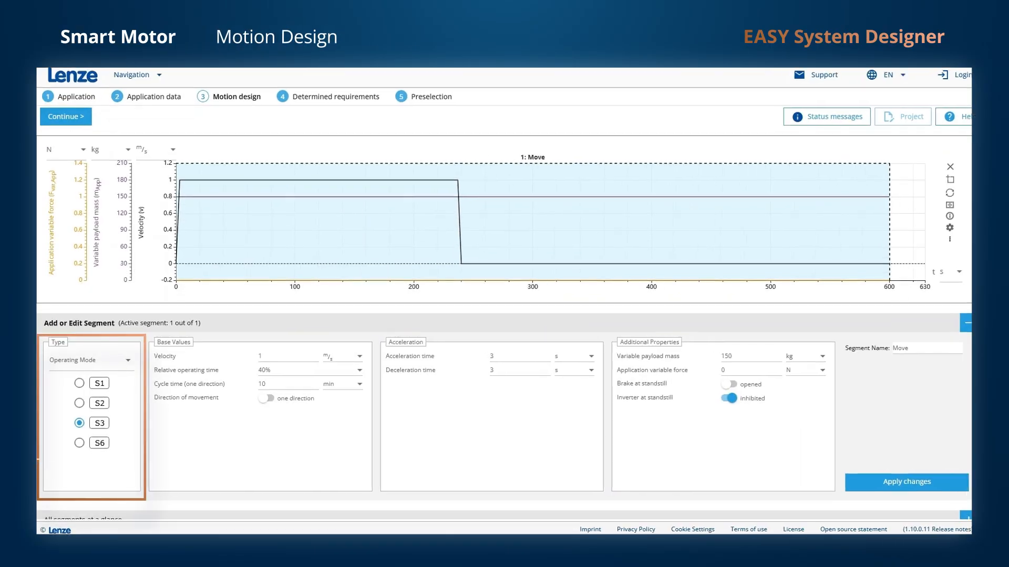
left_click(108, 362)
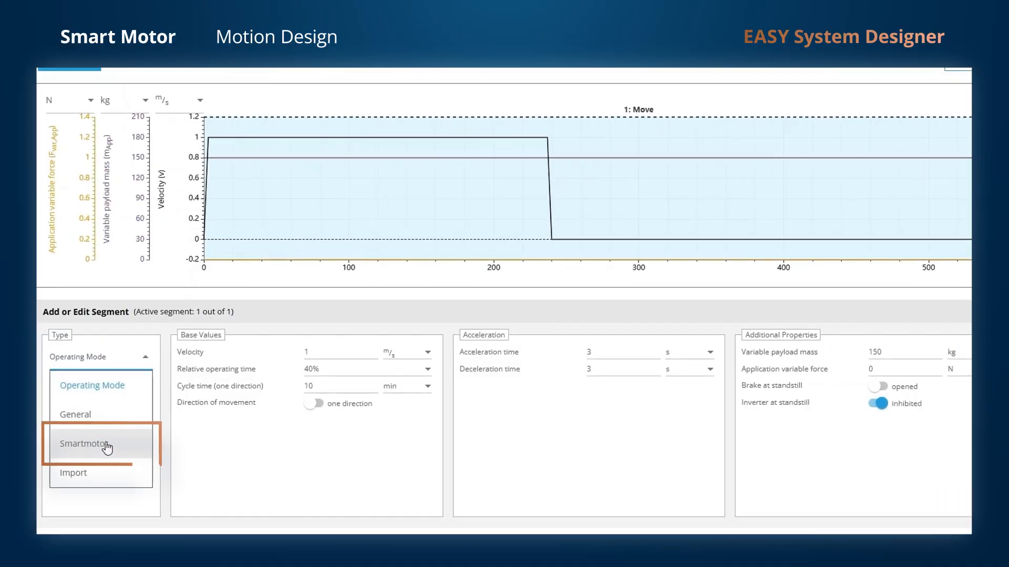
left_click(107, 447)
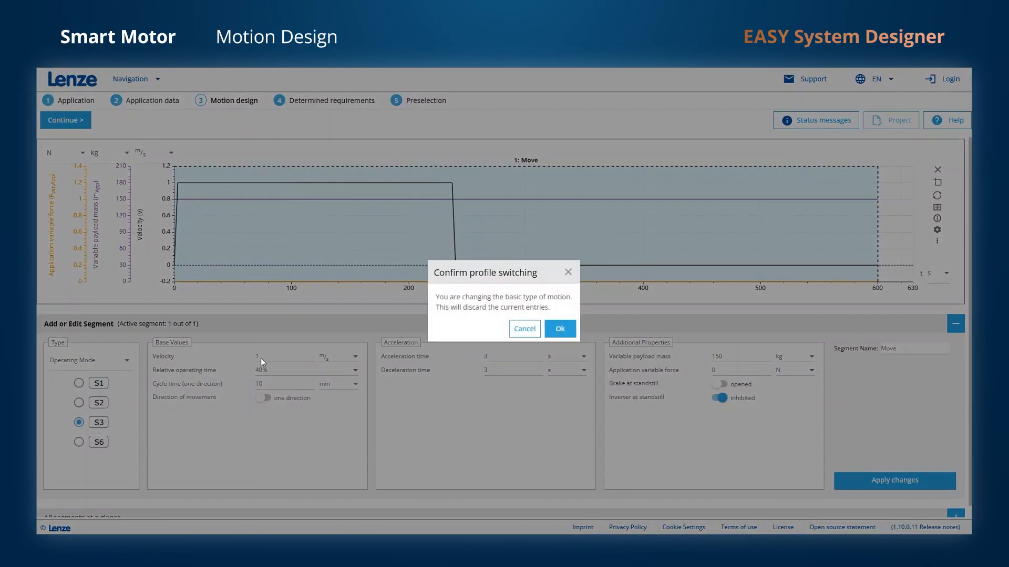
left_click(558, 329)
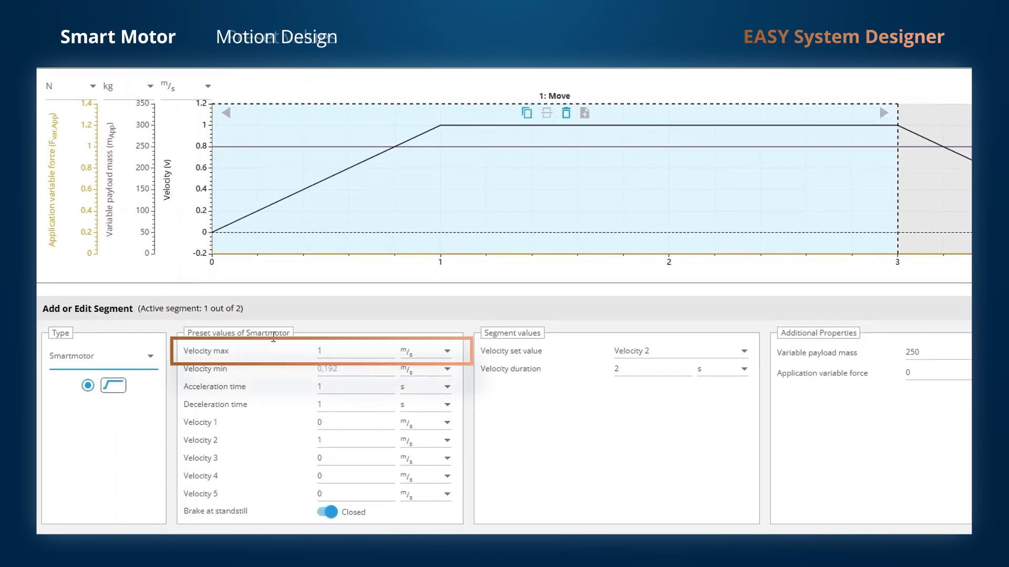
- Set the Smartmotor preset values Velocity max and Velocity 2 to 0,25 m/s each
double_click(338, 352)
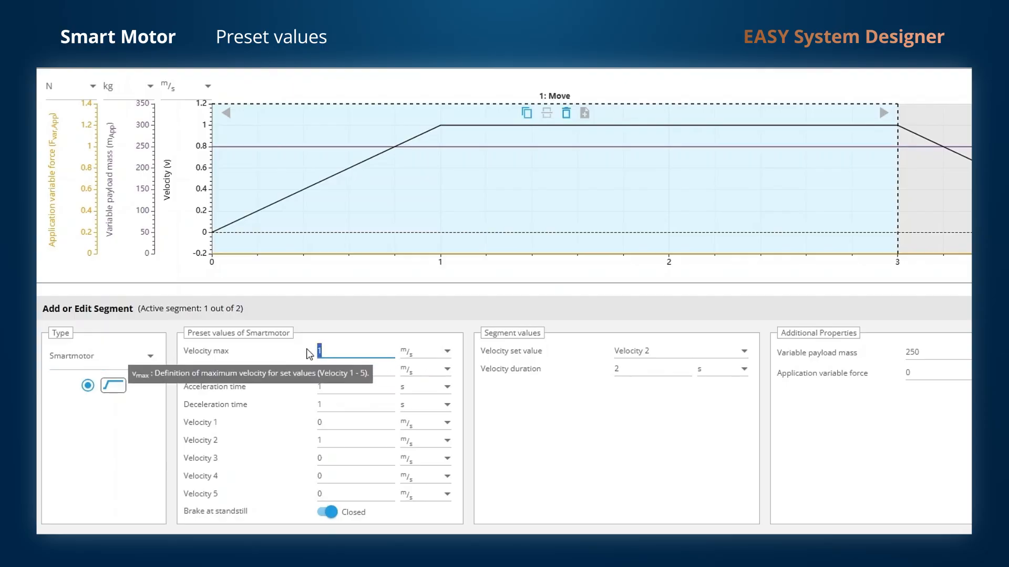
type("0,25")
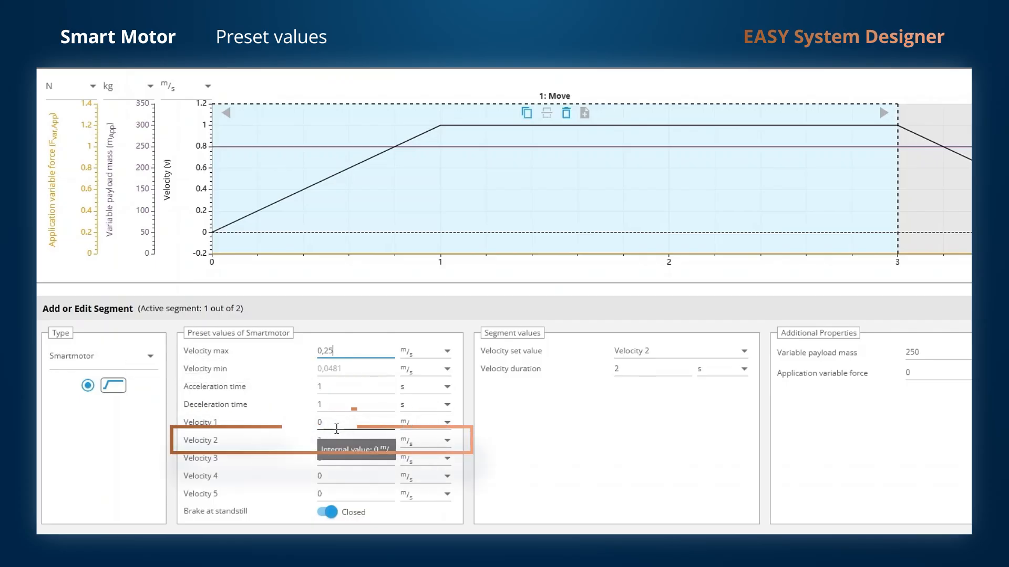
double_click(311, 438)
type("0,")
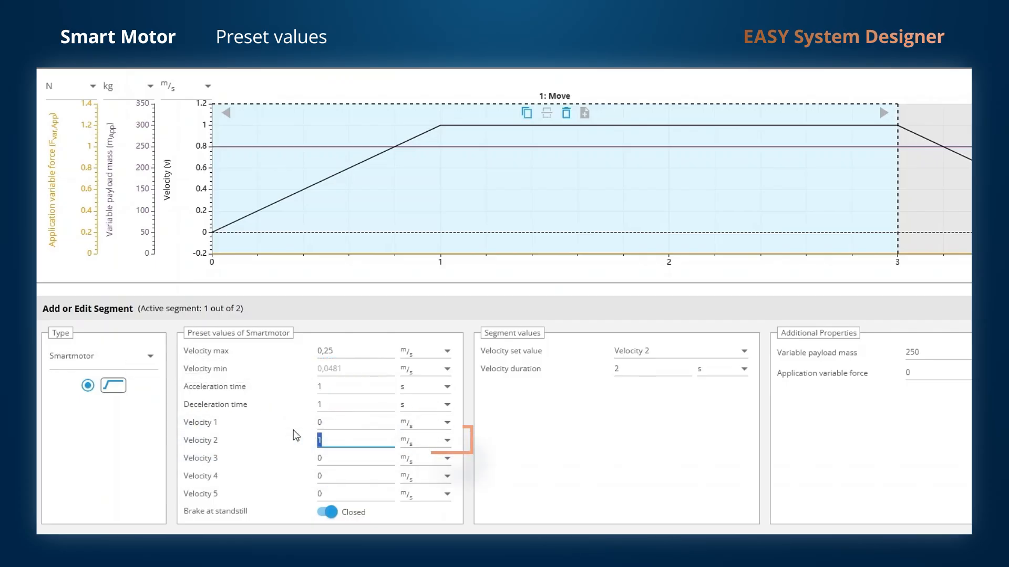
type("25")
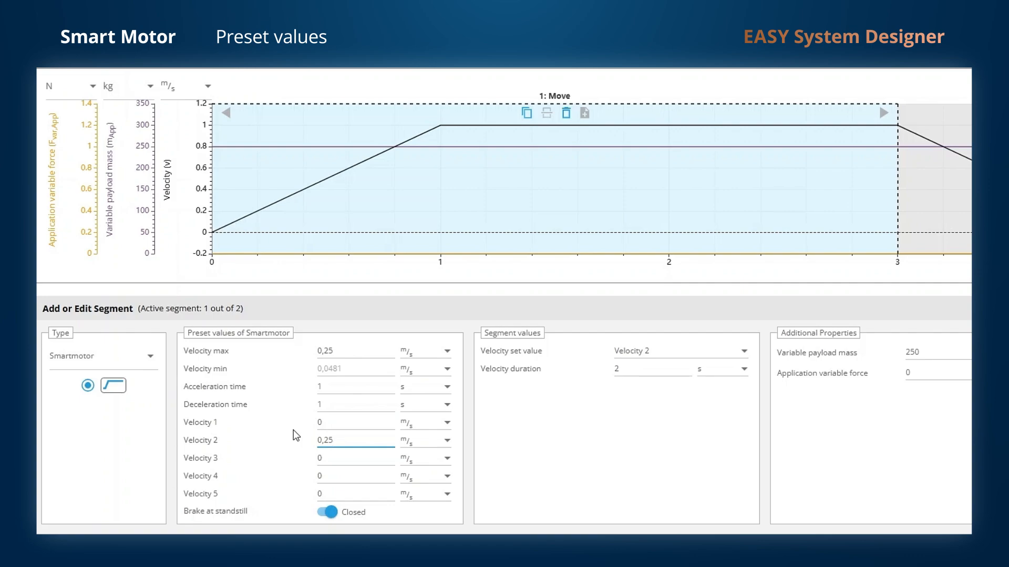
- Set the preset Velocity 3 to 0,05 m/s and Velocity 4 to -0,25 m/s
left_click(361, 459)
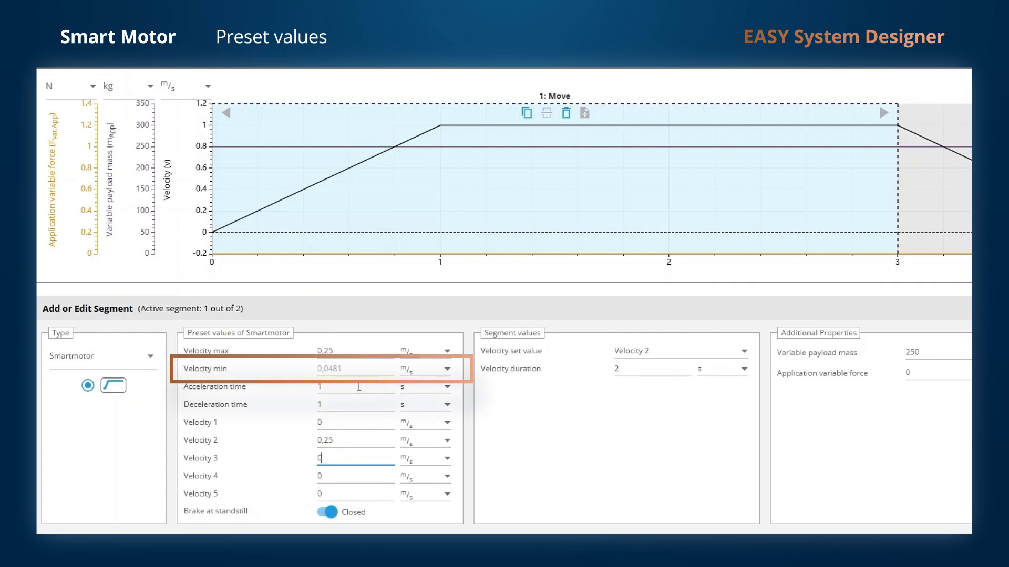
mouse_move(362, 370)
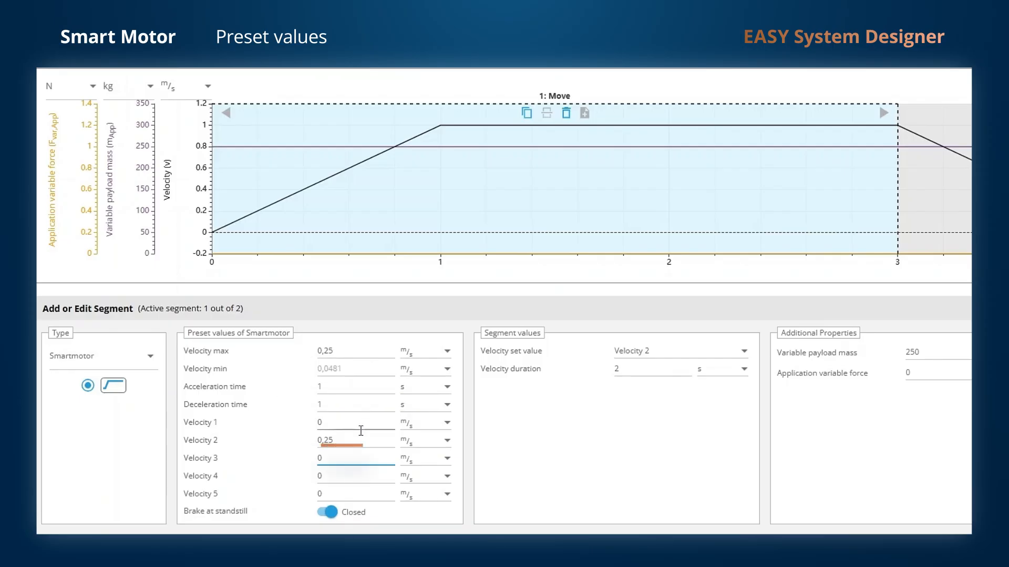
type(",05")
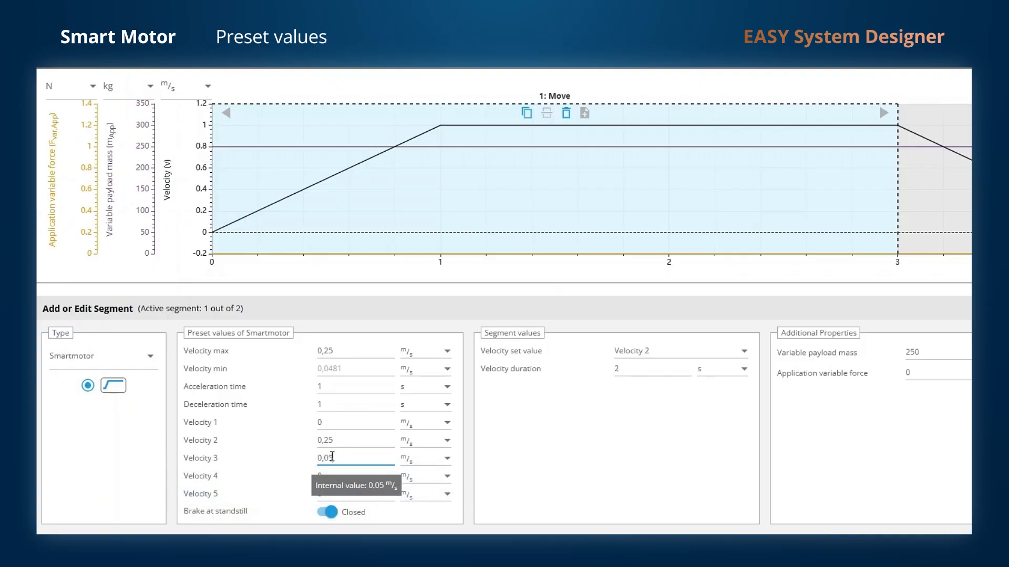
key("Tab")
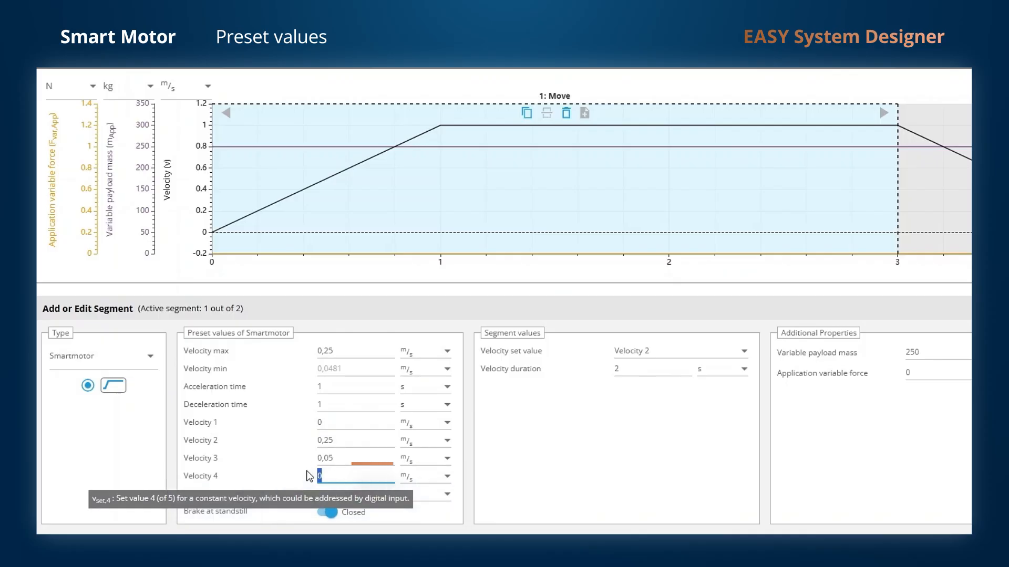
key("BackSpace")
type("-")
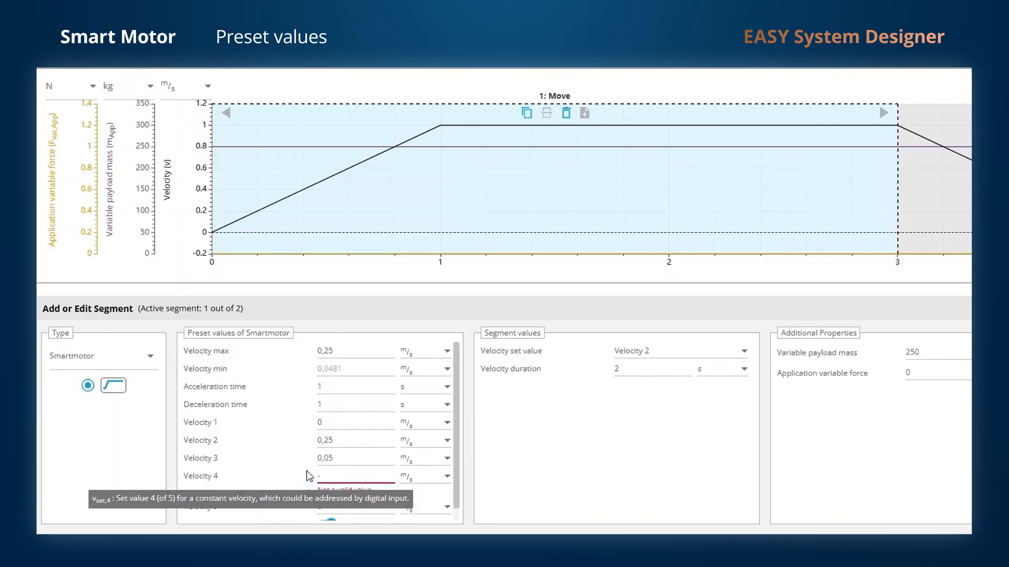
type("0,25")
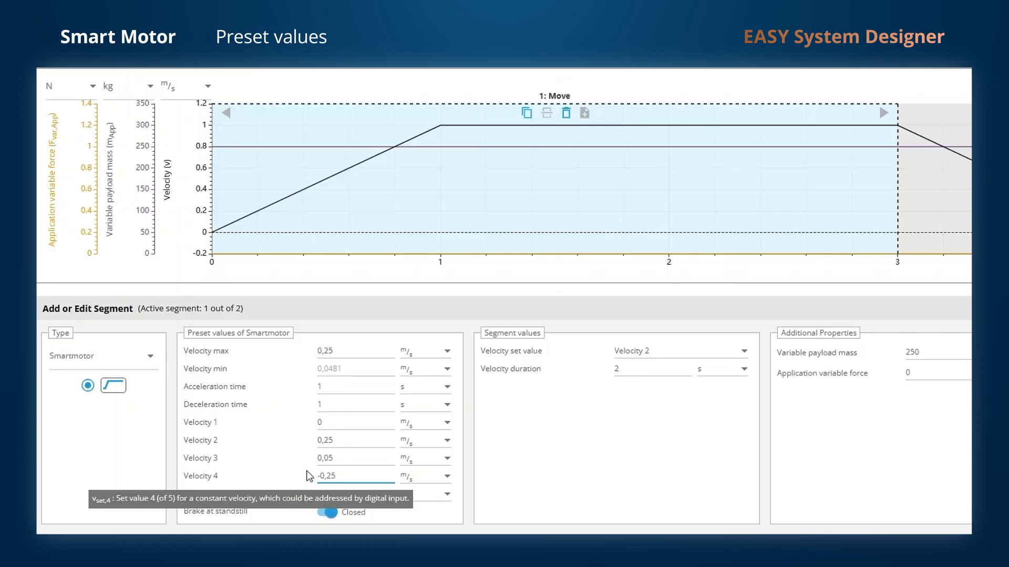
- Set the preset Velocity 5 to -0,05 m/s and apply the changed preset values to the motion profile
left_click(336, 492)
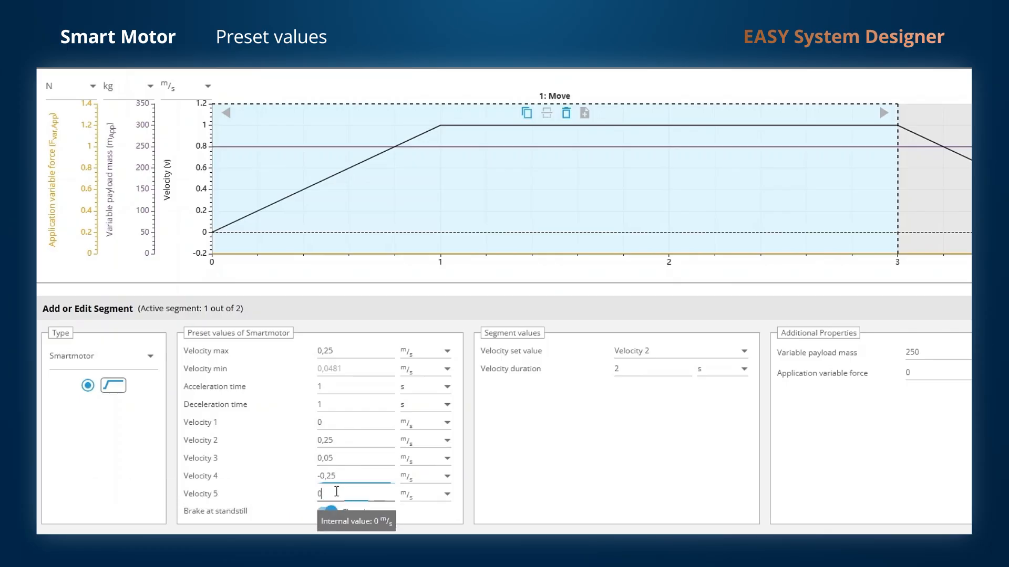
key("BackSpace")
type("-0,0")
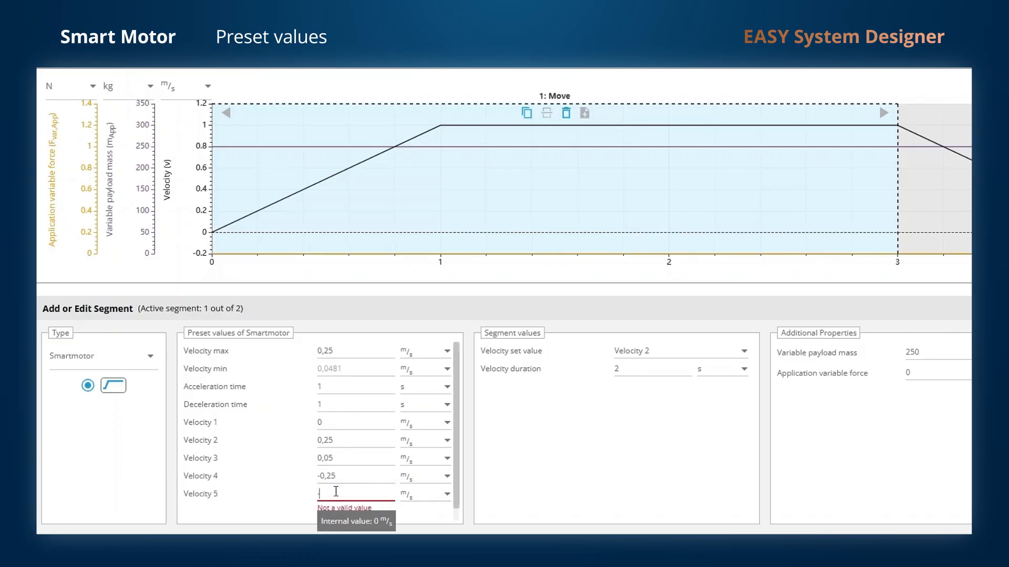
type("5")
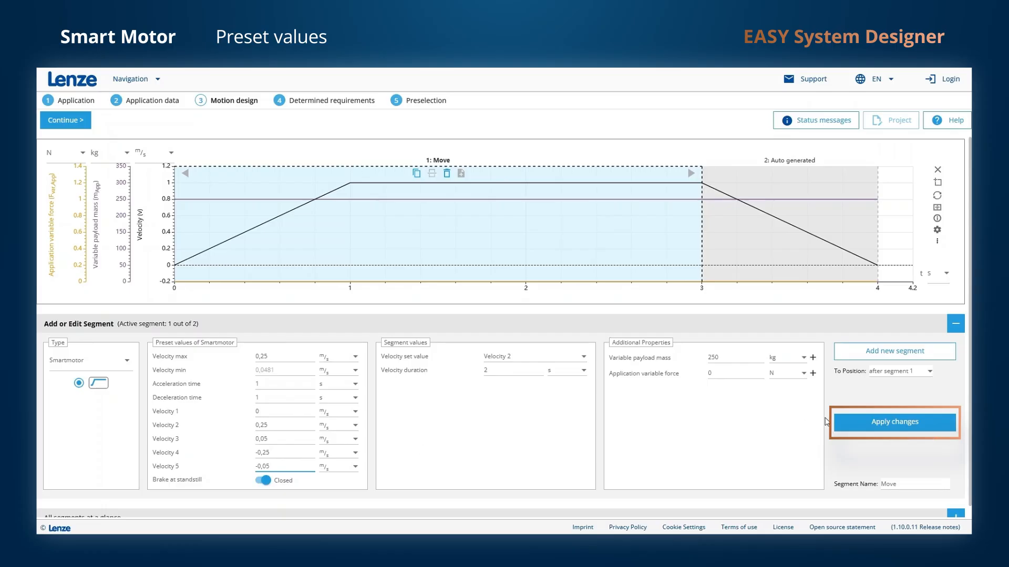
left_click(860, 426)
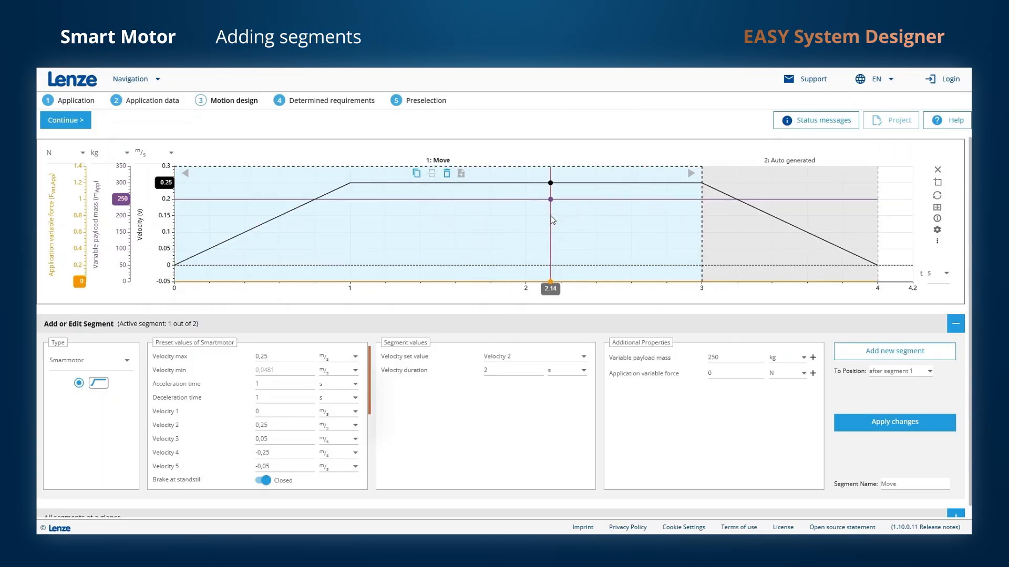
- Set the first segment's velocity duration to 18 s and its variable payload mass to 1000 kg
left_click(495, 370)
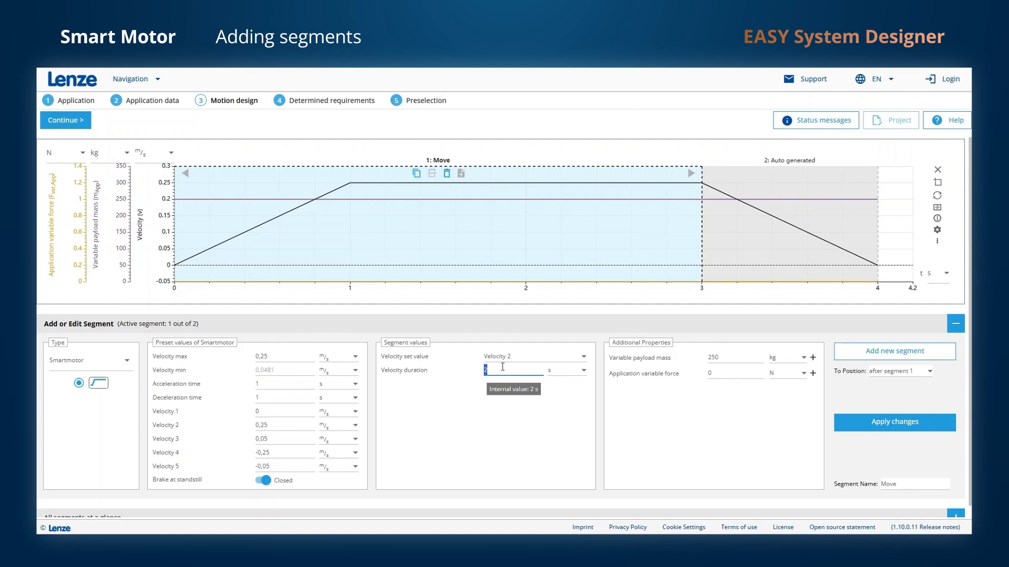
type("18")
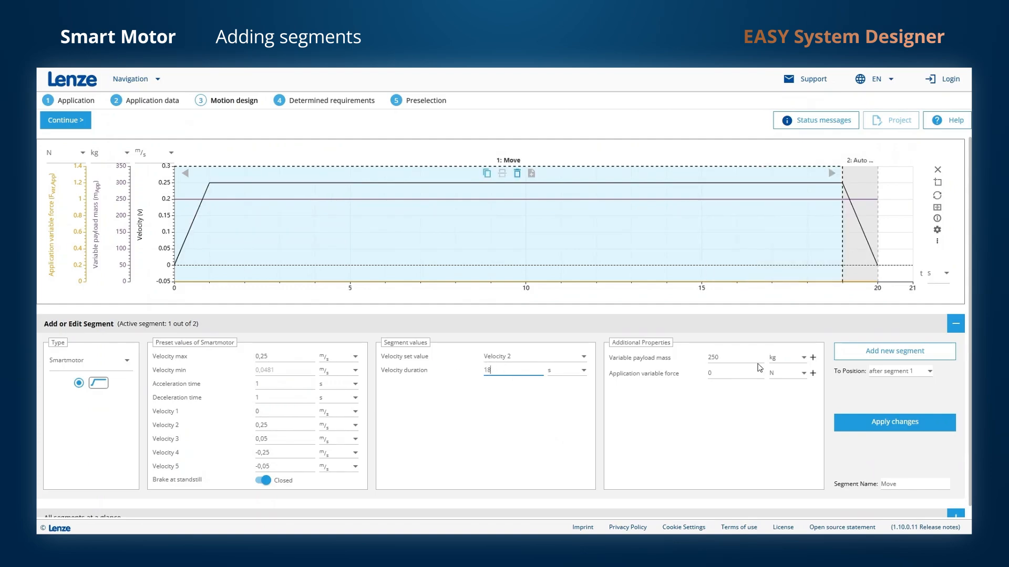
double_click(727, 356)
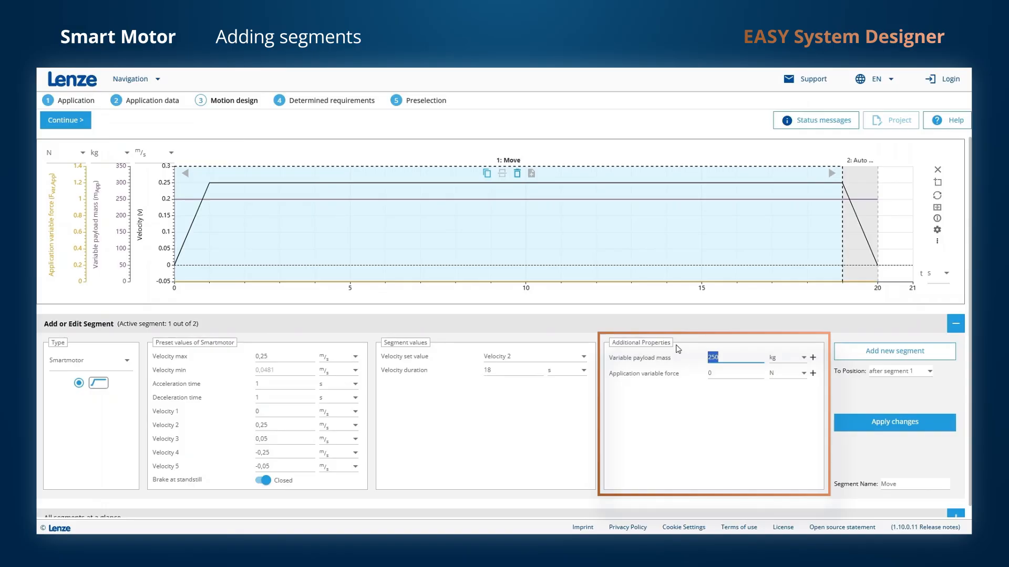
type("1000")
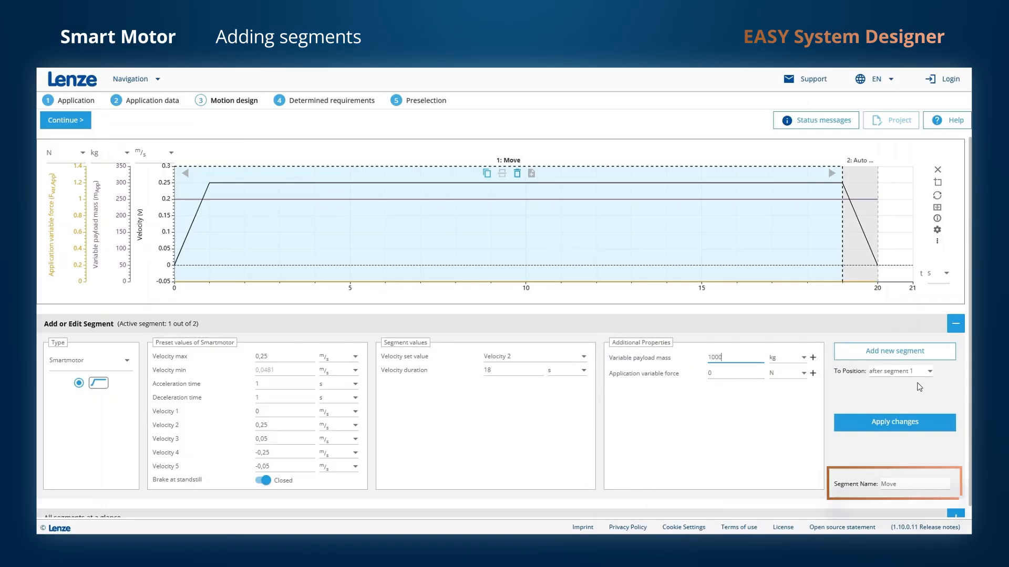
- Rename the first segment as "fast forward" and apply the segment changes
double_click(914, 486)
type("fast forward")
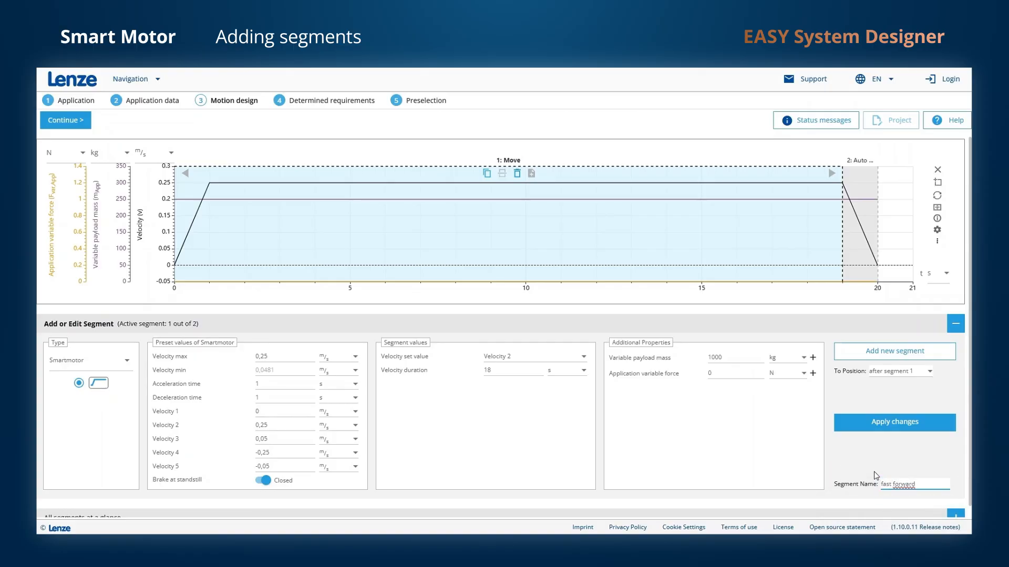
key("Return")
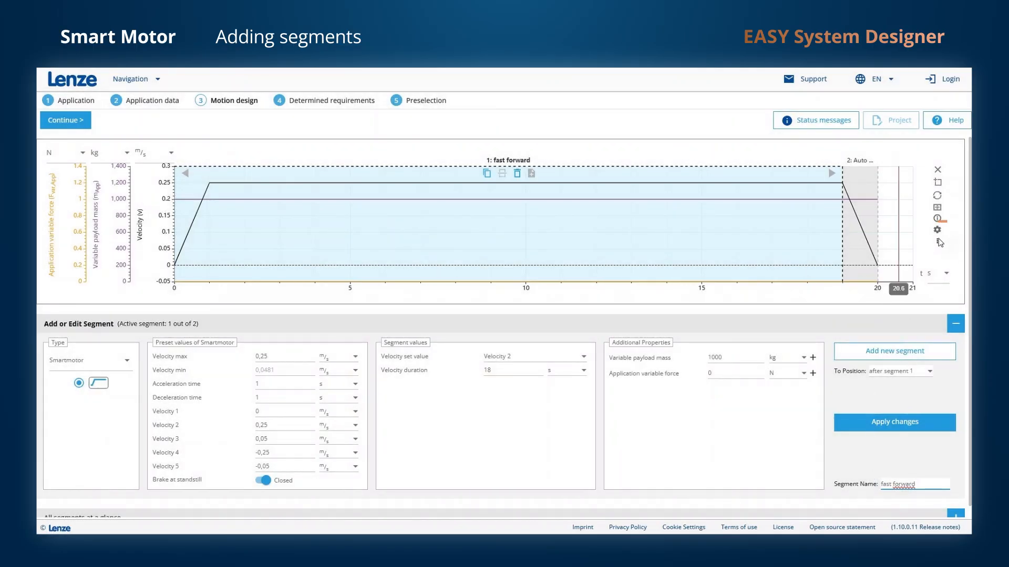
- Show the path line and its Y-axis in the motion profile chart
left_click(938, 231)
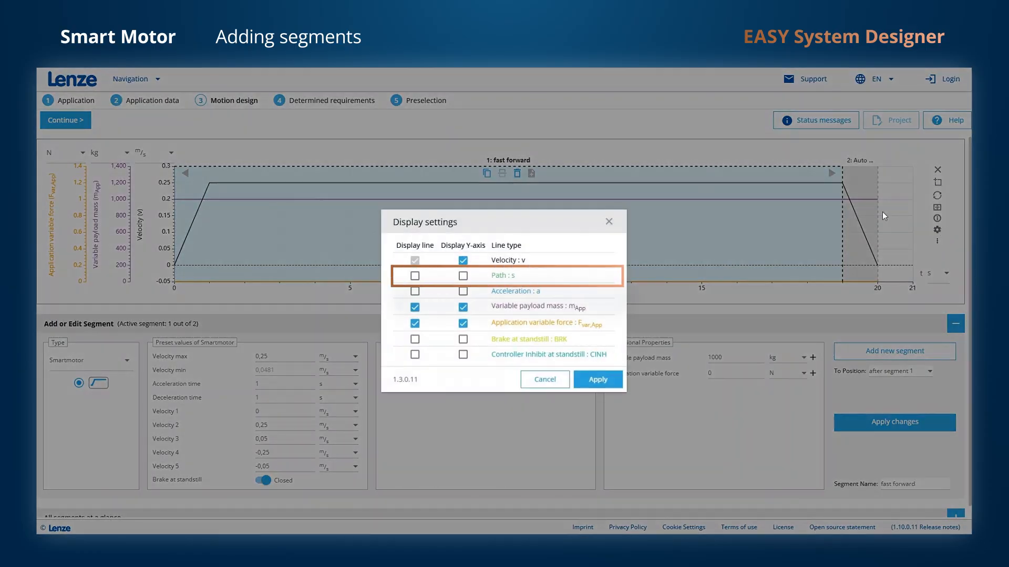
left_click(463, 276)
left_click(415, 276)
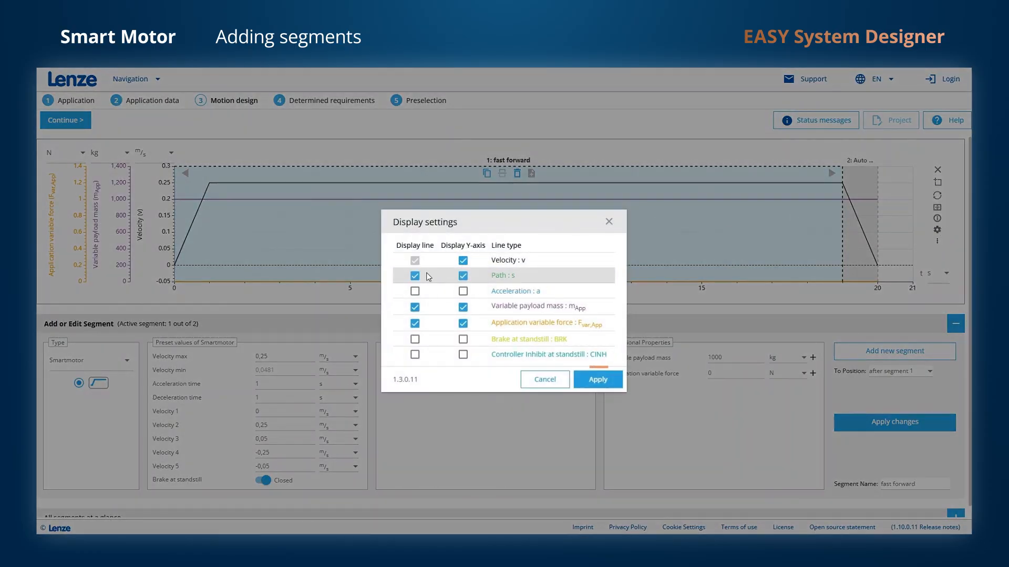
left_click(599, 379)
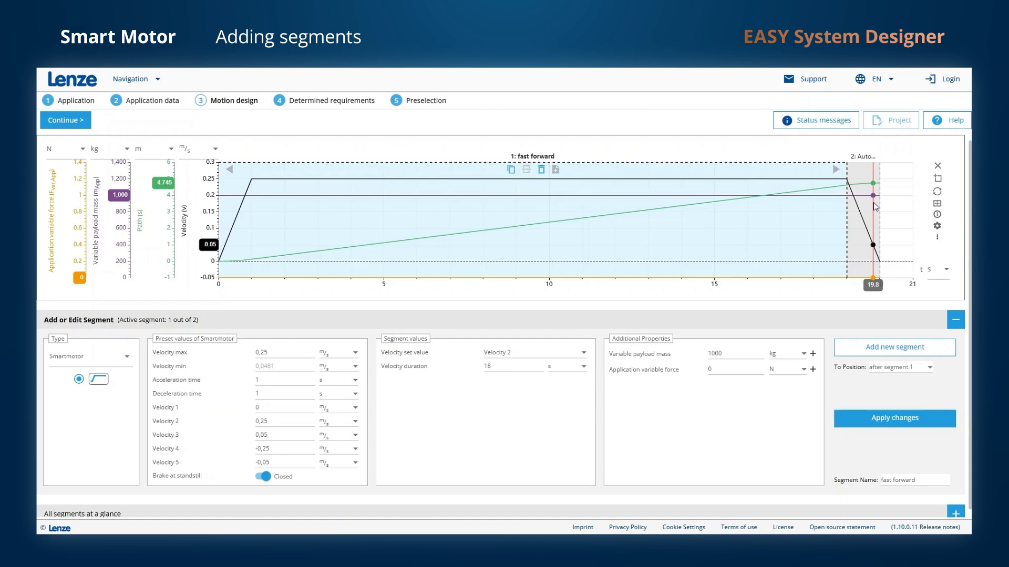
- Add a new segment named "slow forward" after segment 1, using Velocity 3 with a velocity duration of 1 s
left_click(518, 353)
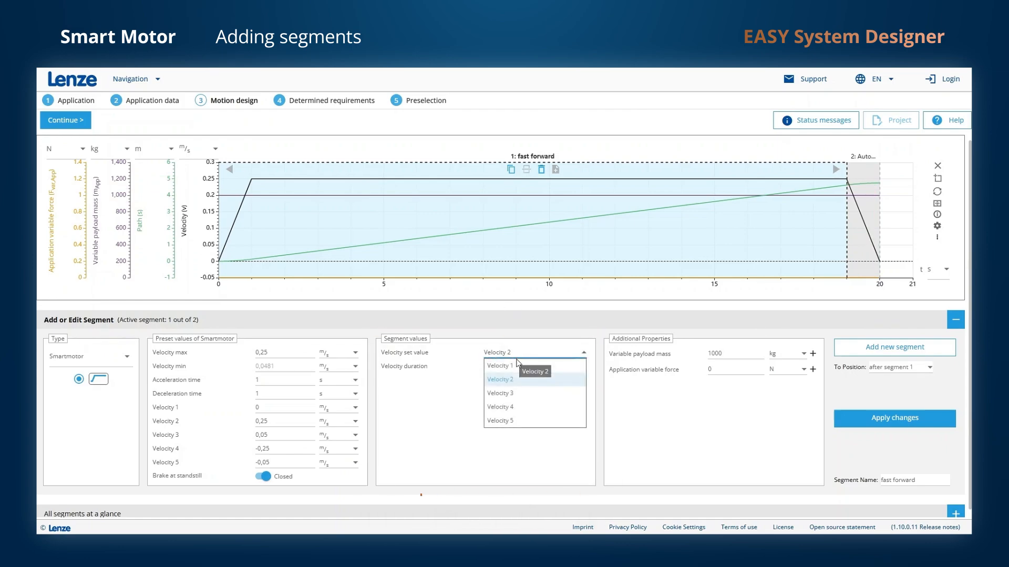
left_click(519, 394)
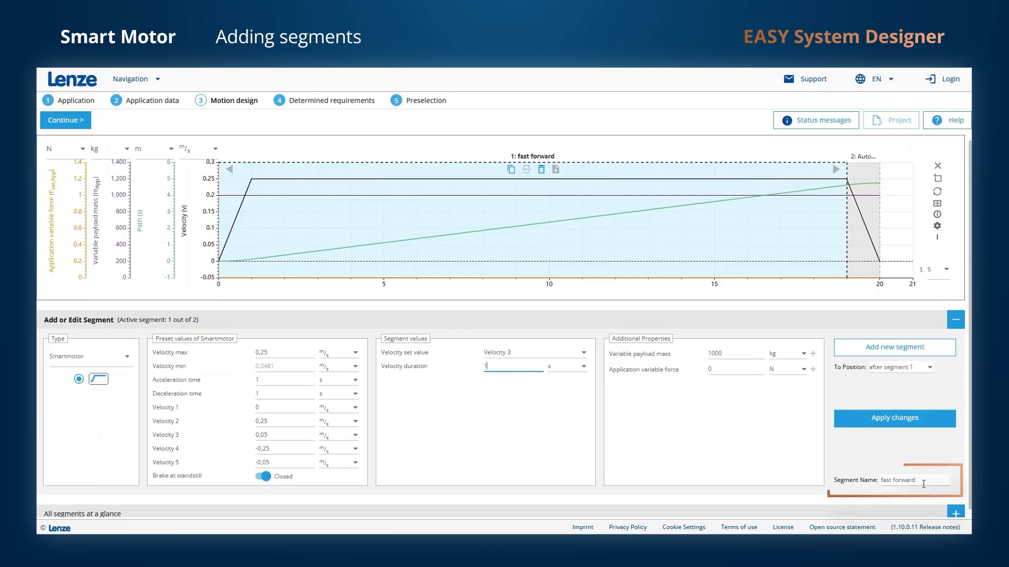
double_click(891, 479)
type("s")
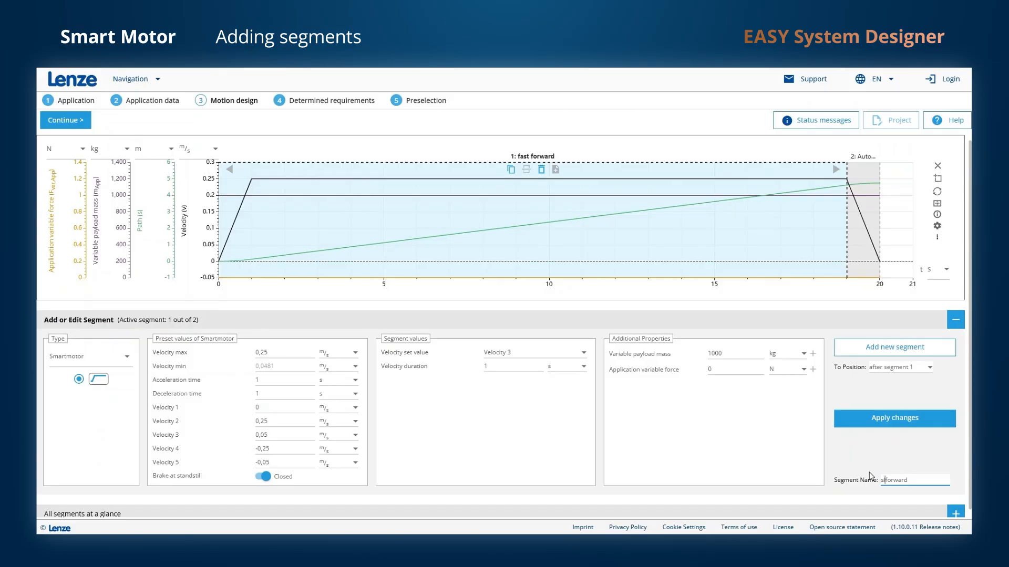
type("low")
left_click(898, 346)
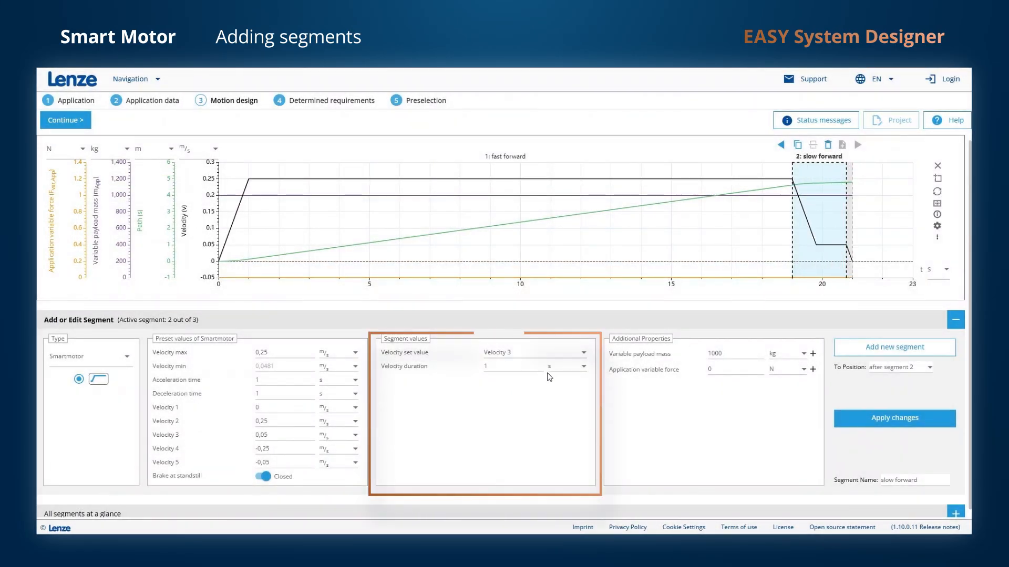
- Add a new segment after segment 2 using Velocity 1 and name it "pause"
left_click(521, 356)
left_click(524, 367)
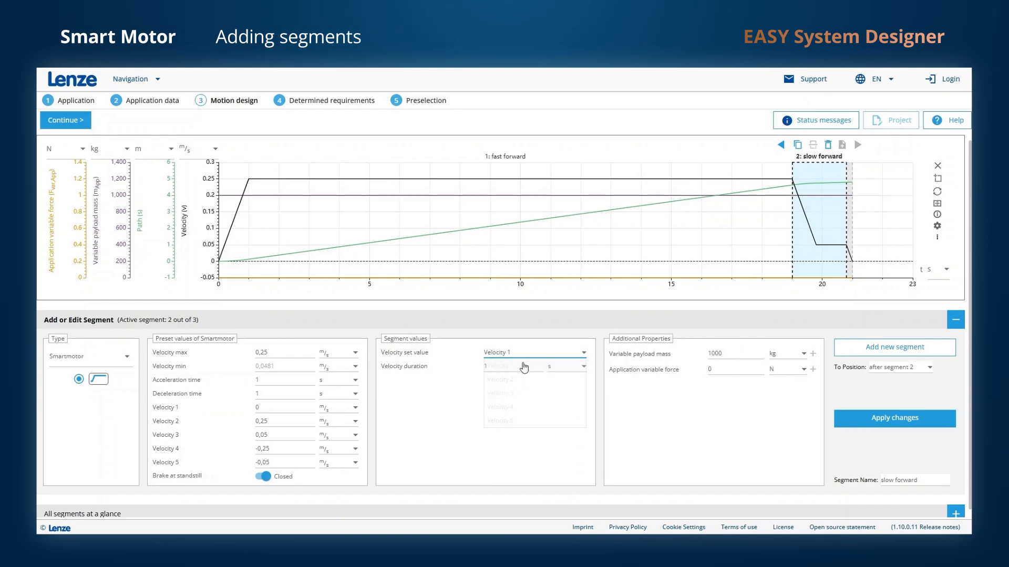
left_click(891, 347)
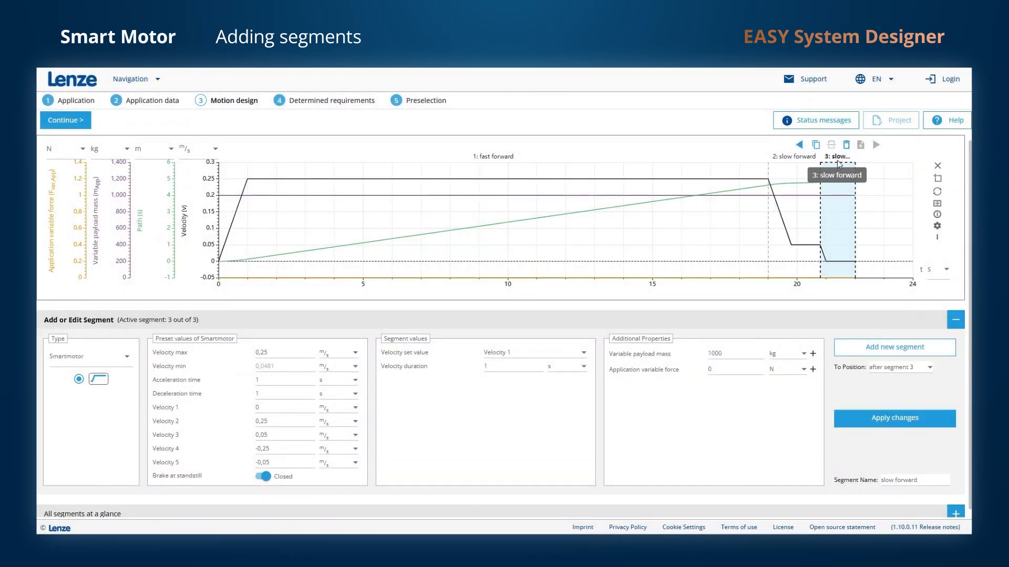
left_click_drag(921, 481, 869, 470)
type("pause")
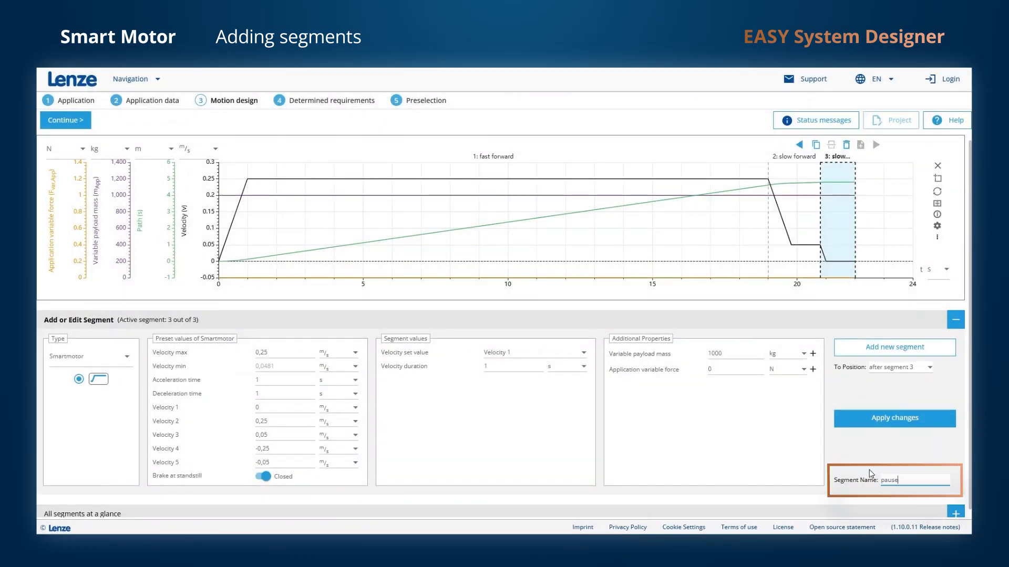
key("Return")
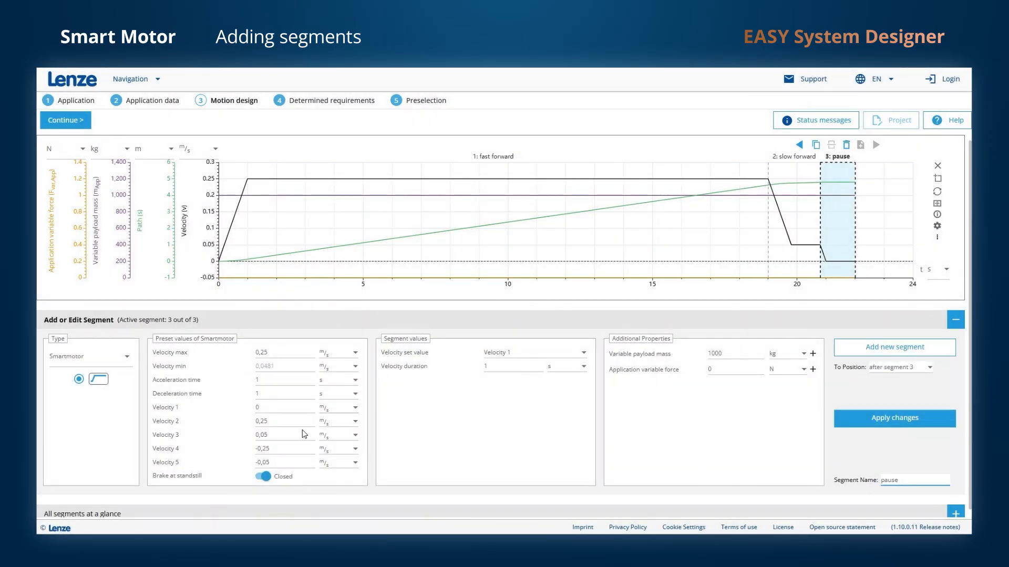
- Add a new segment after segment 3 using Velocity 4 with a velocity duration of 18 s, and name it "fast back"
left_click(533, 353)
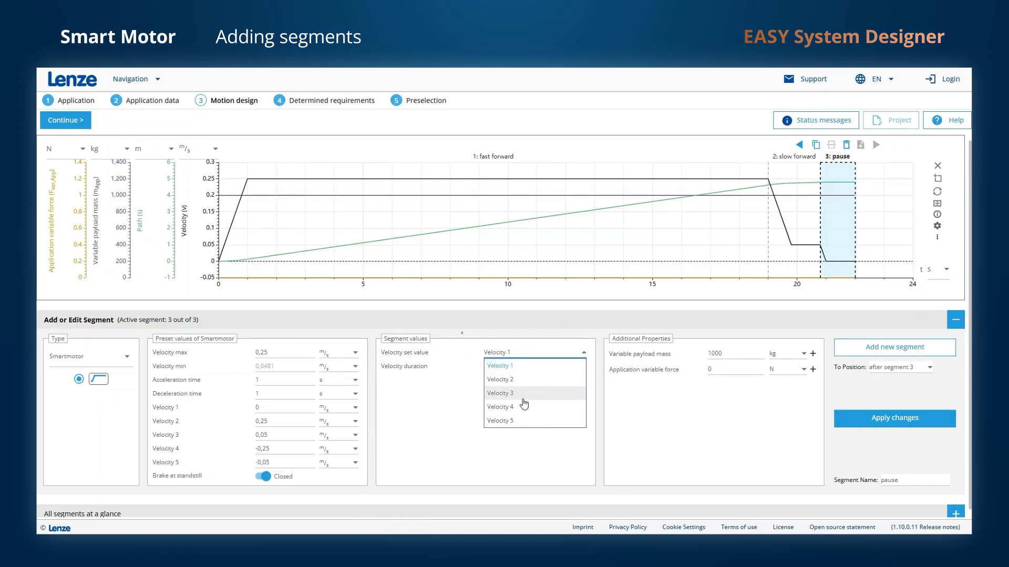
left_click(525, 408)
left_click(523, 366)
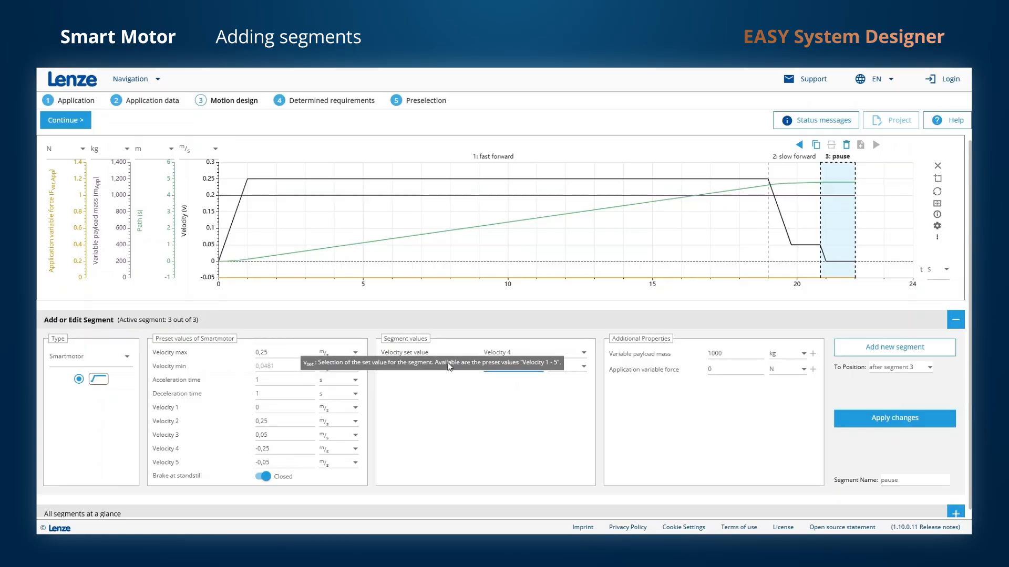
type("18")
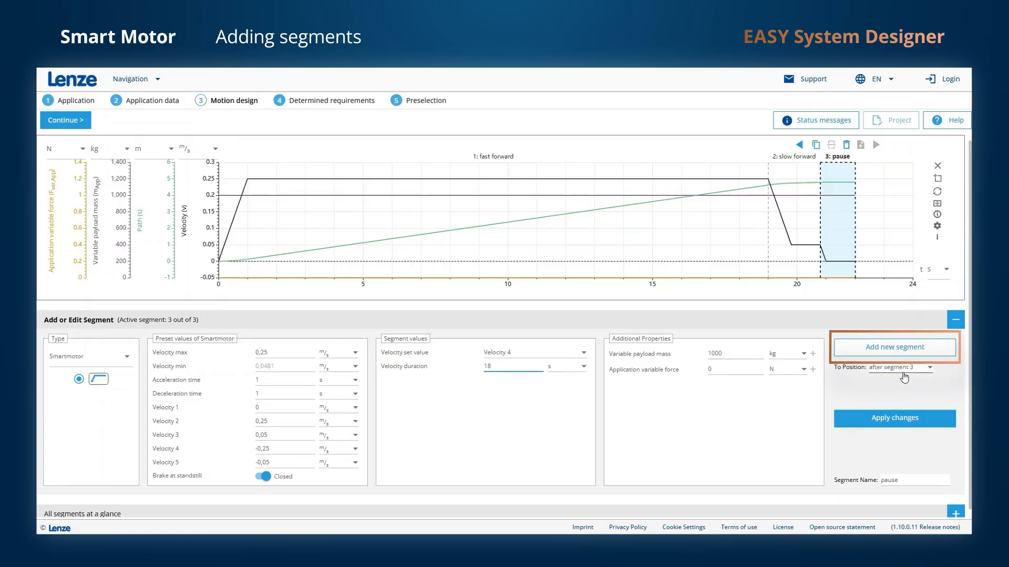
left_click(897, 346)
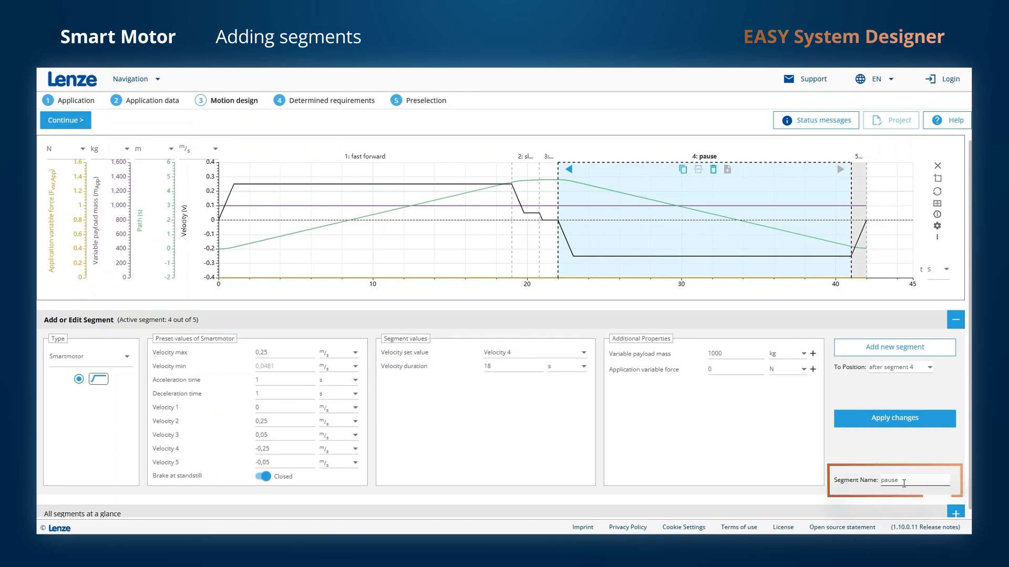
double_click(906, 482)
type("fast back")
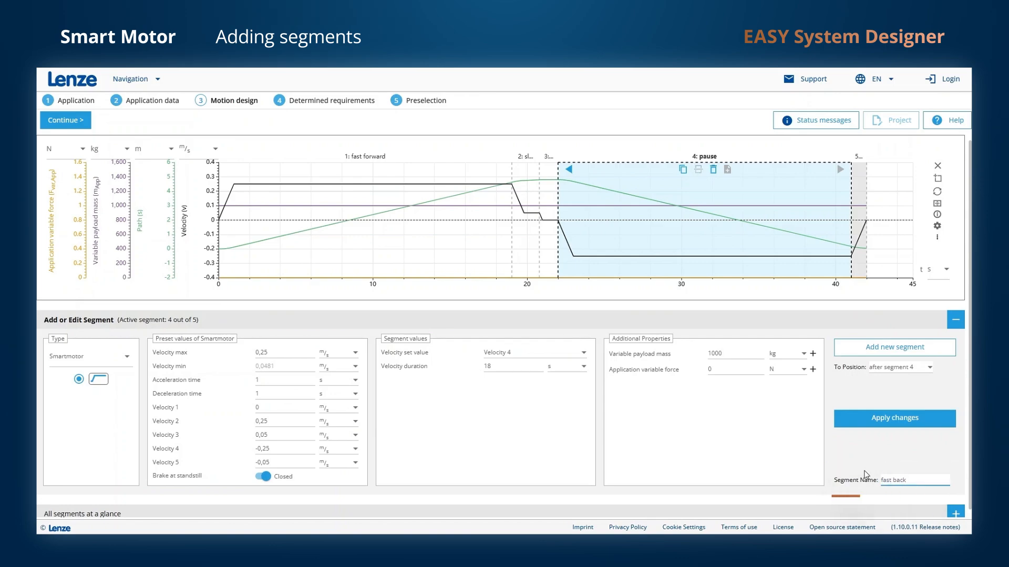
key("Return")
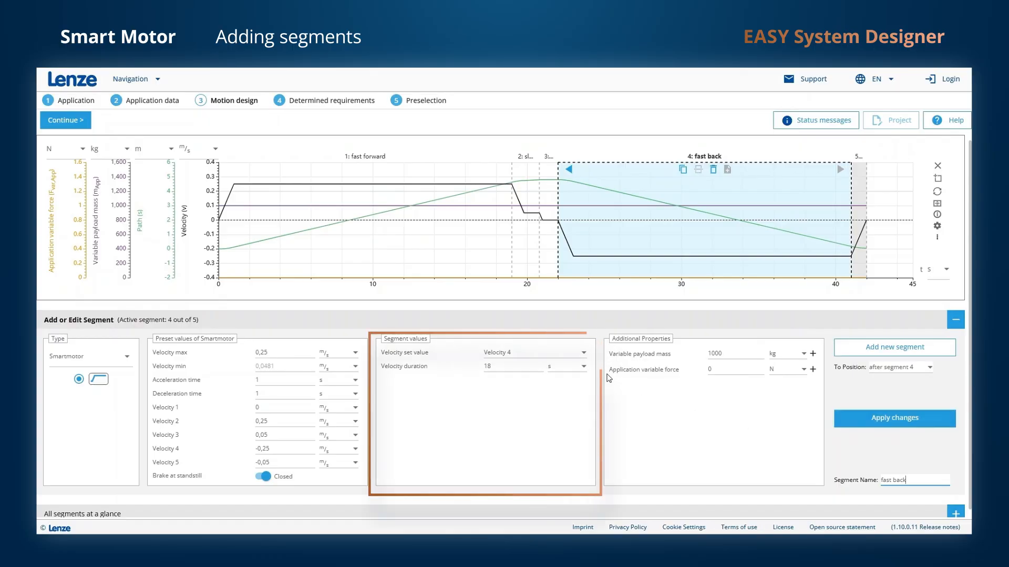
- Add a new segment named "slow back" after segment 4, using Velocity 5 with a velocity duration of 1 s
left_click(541, 356)
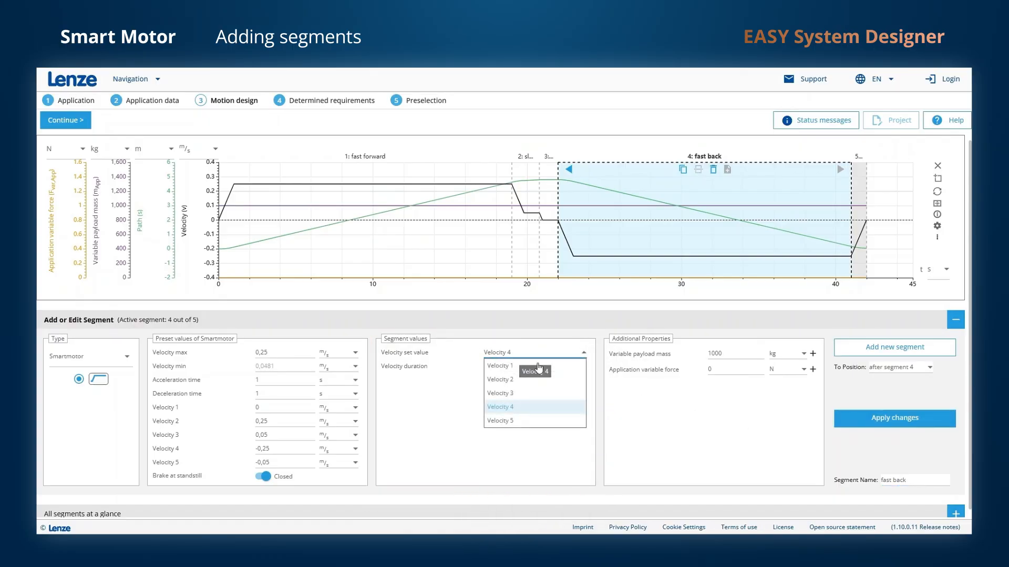
left_click(528, 426)
double_click(482, 366)
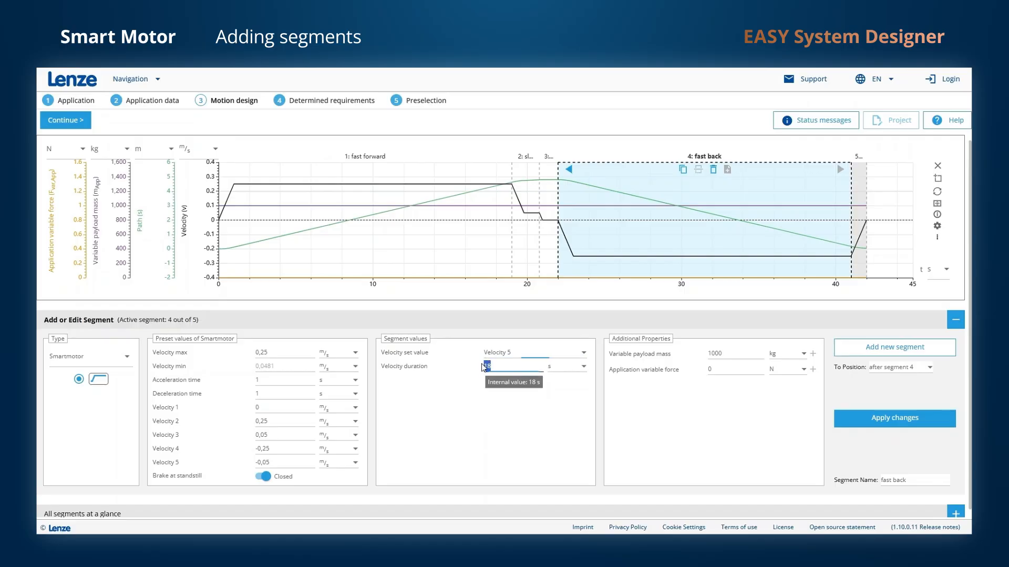
type("1")
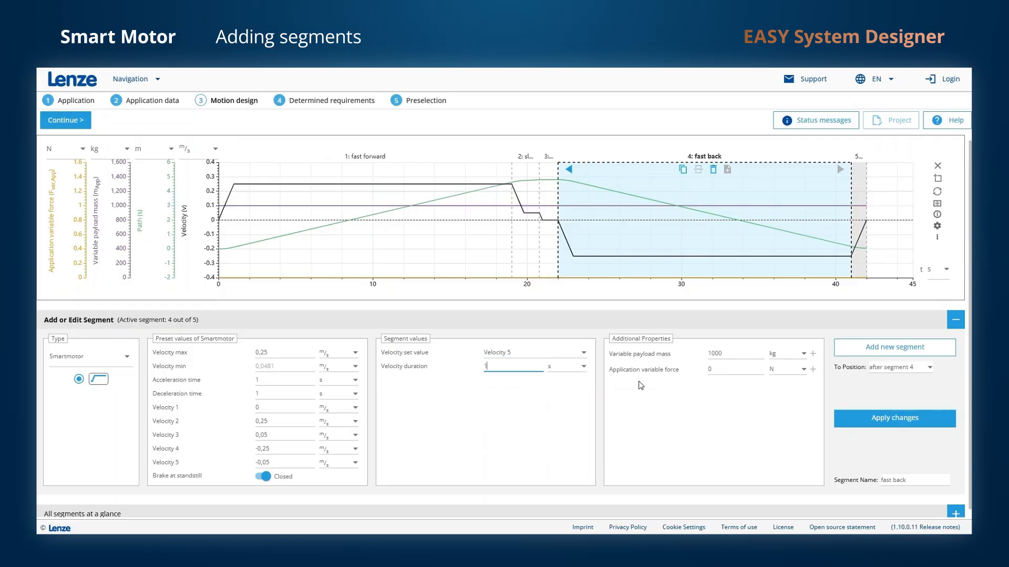
double_click(893, 481)
type("slow")
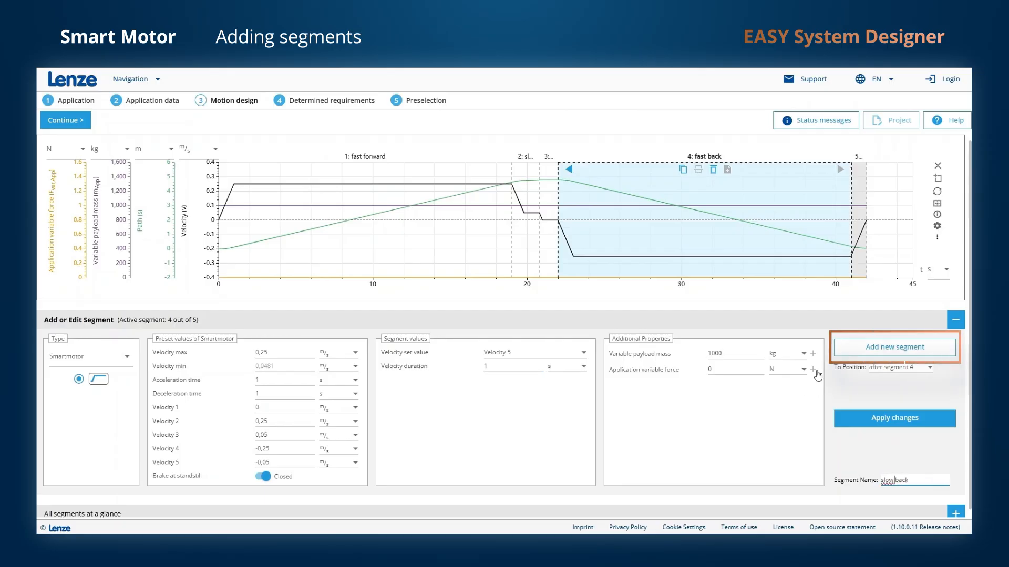
left_click(860, 347)
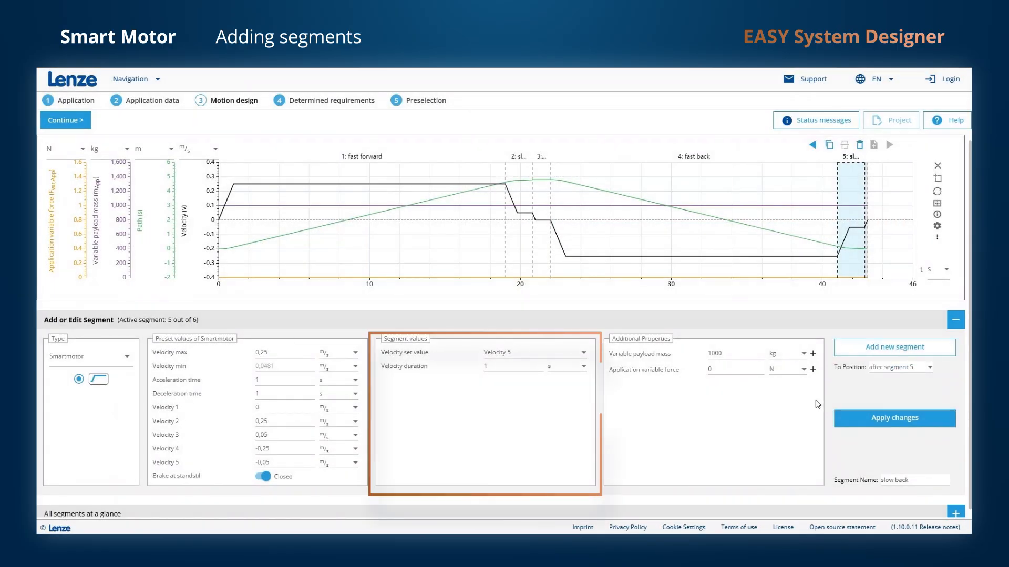
- Add a final segment named "pause" after segment 5, using Velocity 1
left_click(548, 353)
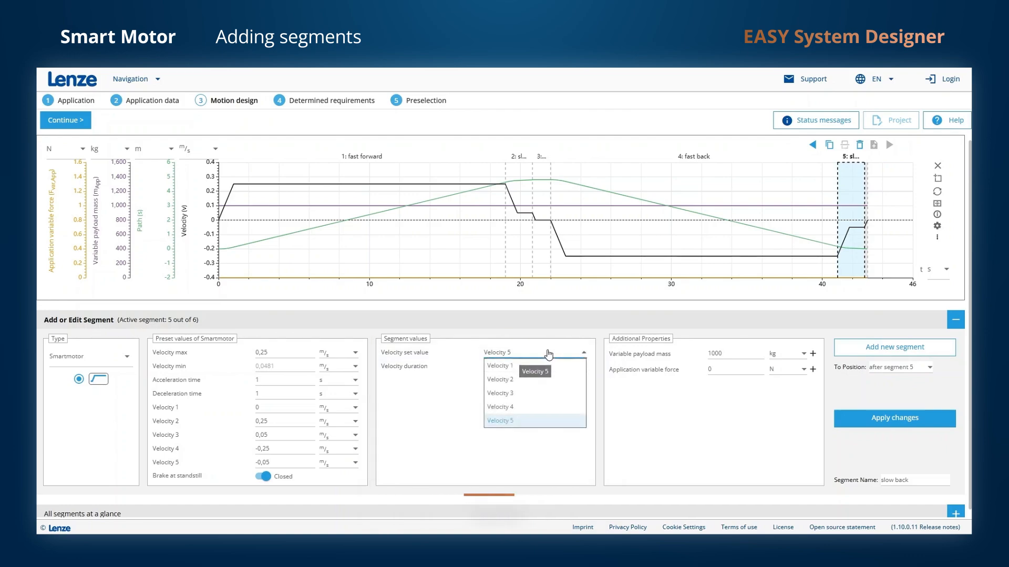
left_click(538, 368)
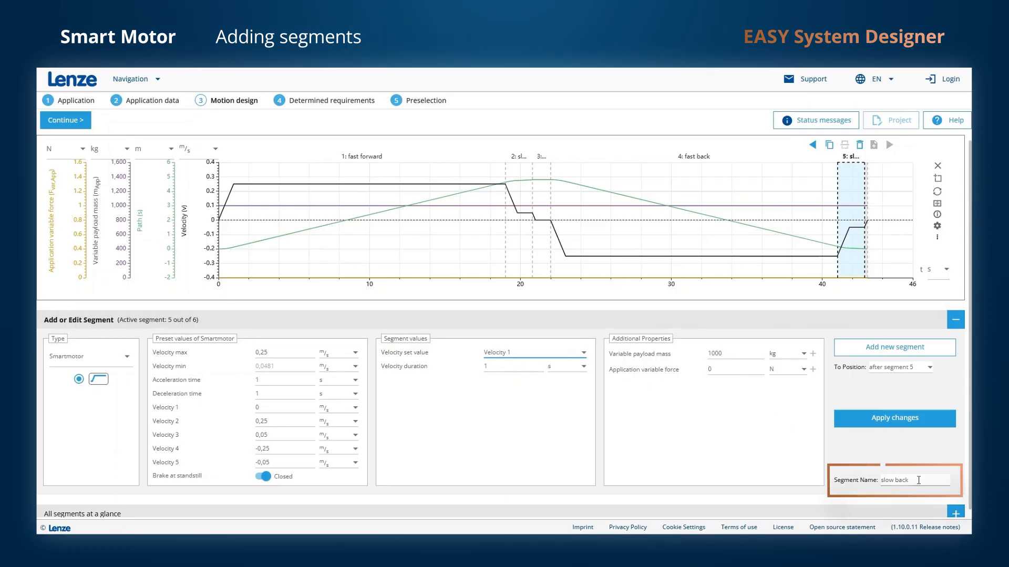
left_click_drag(919, 480, 823, 464)
type("pause")
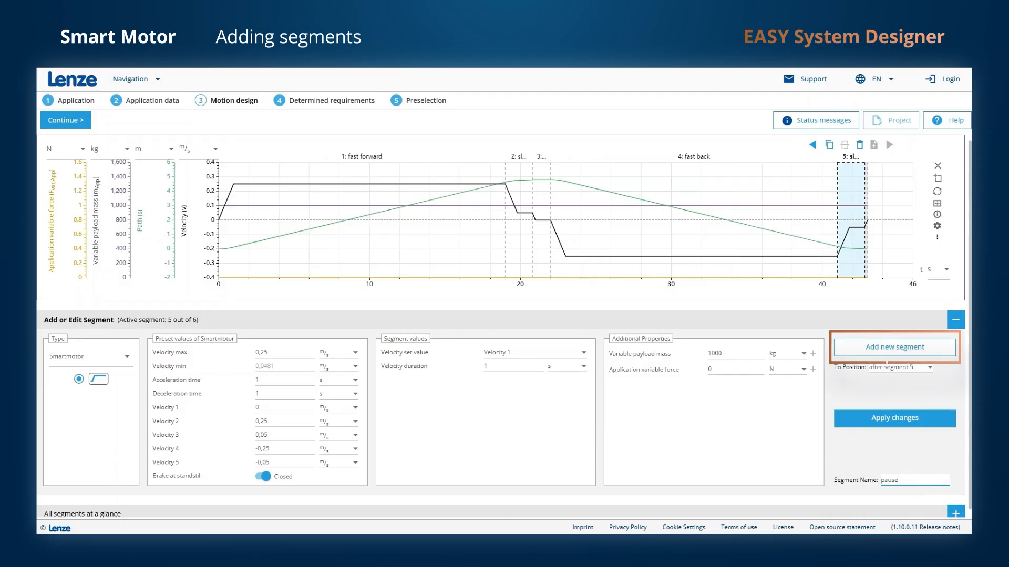
left_click(893, 353)
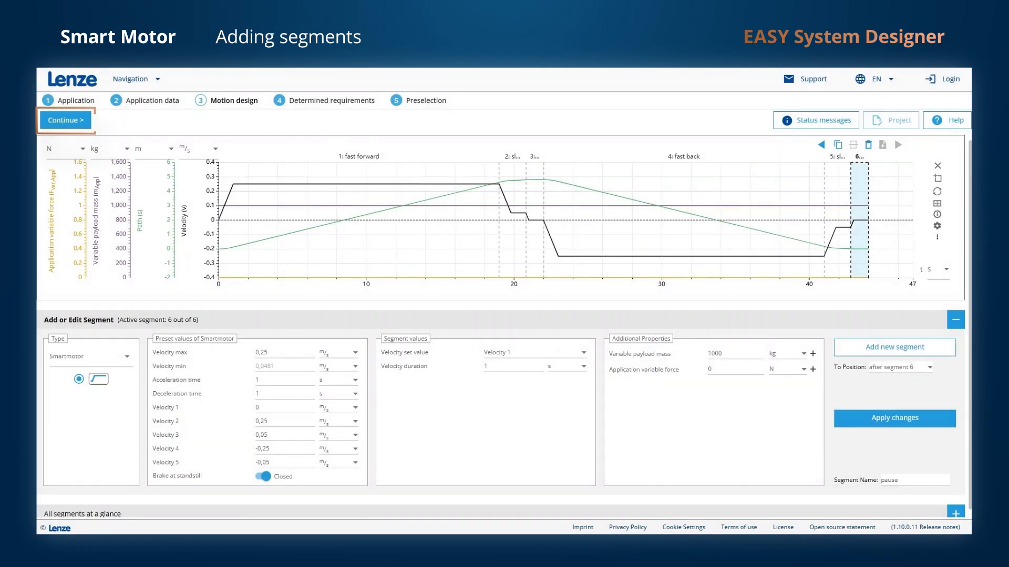
- Proceed through the determined requirements to the preselection, choose m300 (Lenze Smart Motor) as the motor, and continue with the sizing
left_click(66, 120)
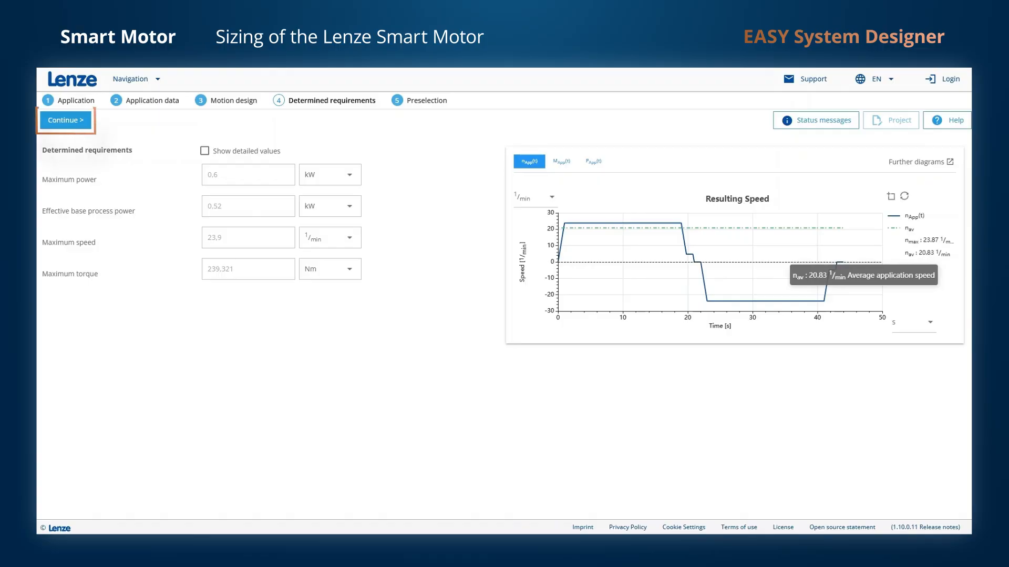
left_click(66, 120)
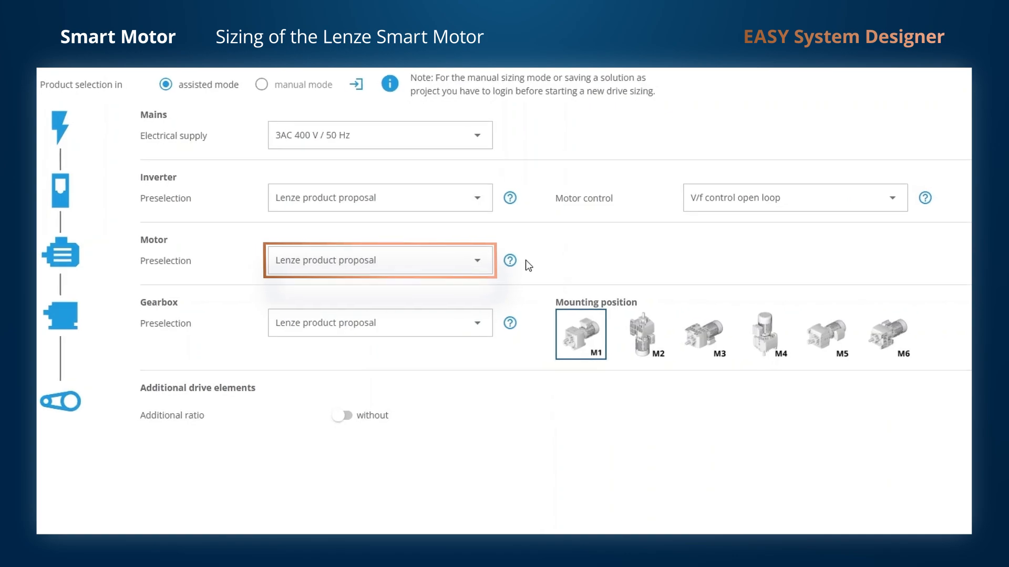
left_click(431, 267)
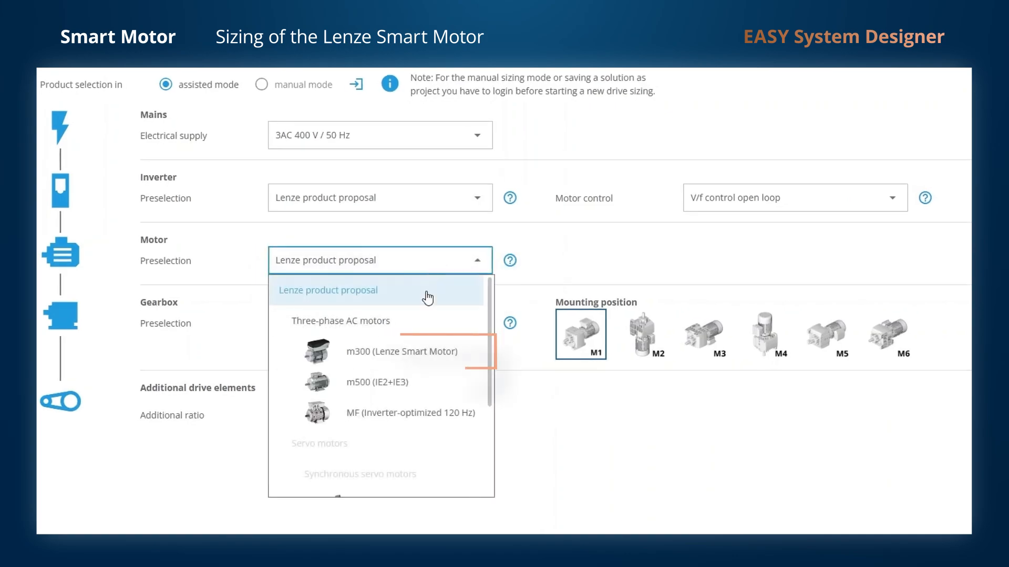
left_click(431, 352)
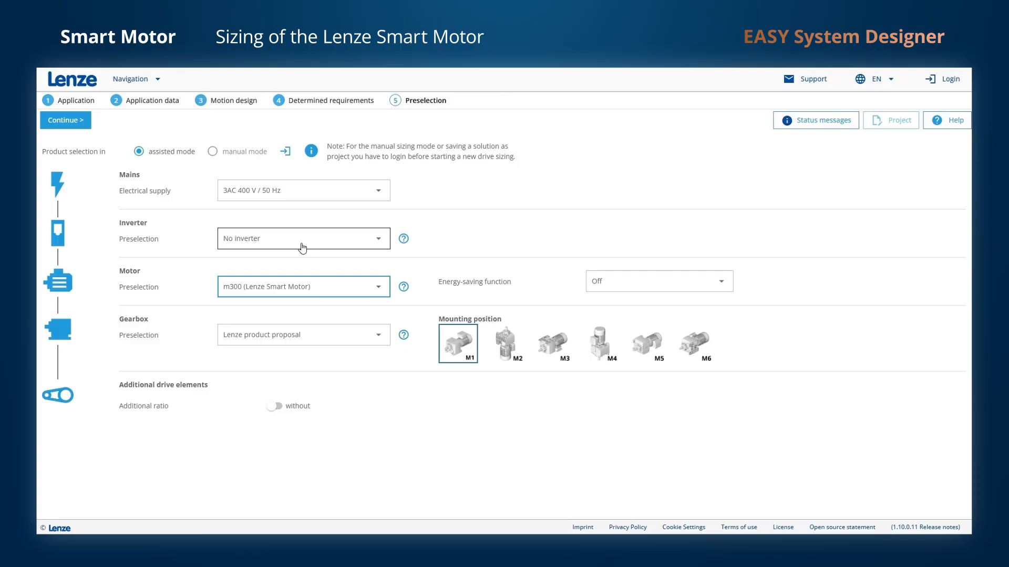
left_click(66, 120)
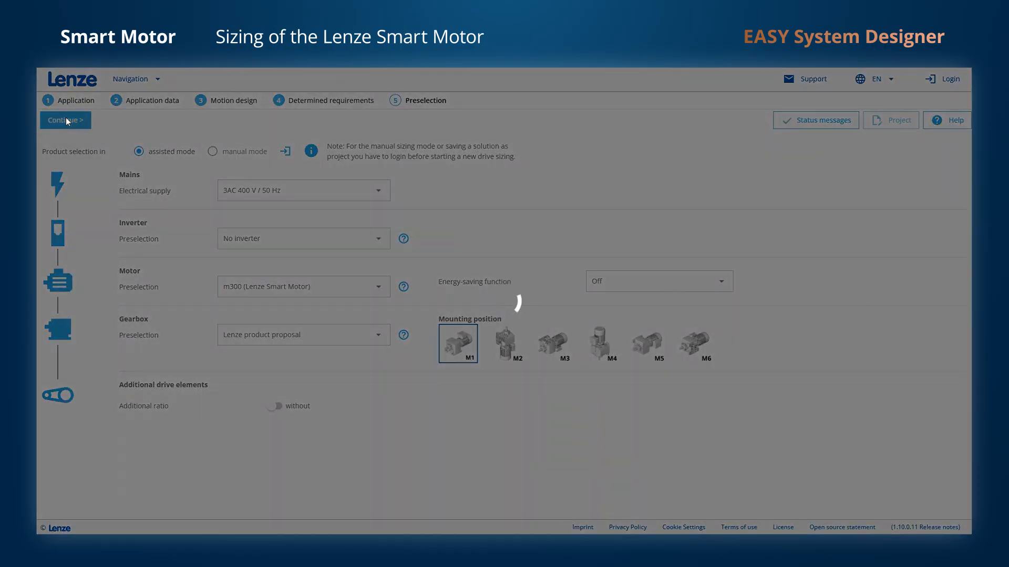